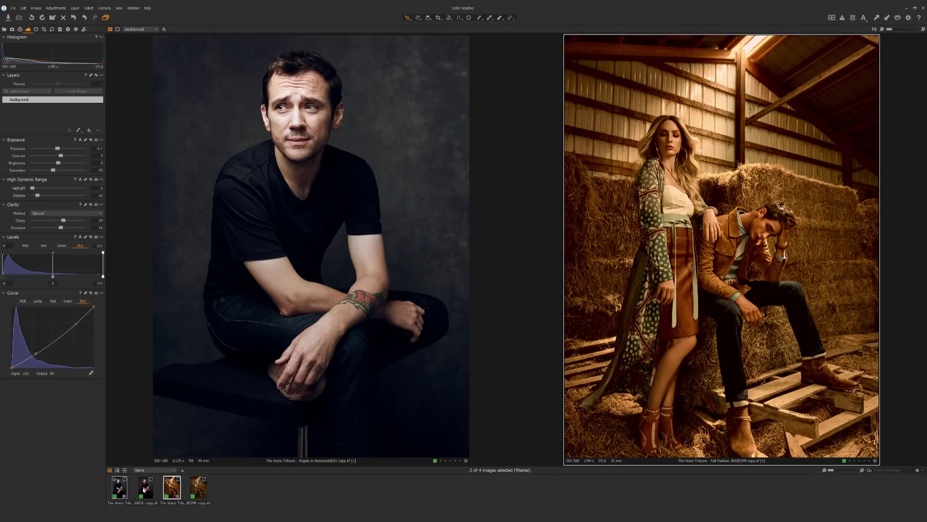
Open the ungraded copy of the man's portrait and set saturation to -25, shadow to 15, highlight to 20, clarity to 15 and structure to 5.
{"action": "left_click", "coordinate": [144, 489]}
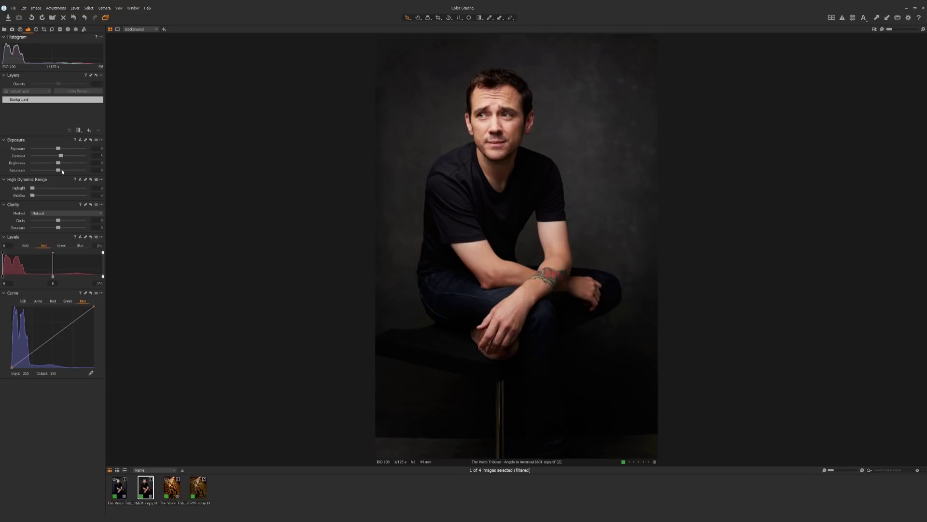
{"action": "left_click_drag", "start_coordinate": [59, 172], "coordinate": [54, 171]}
{"action": "left_click_drag", "start_coordinate": [36, 197], "coordinate": [41, 197]}
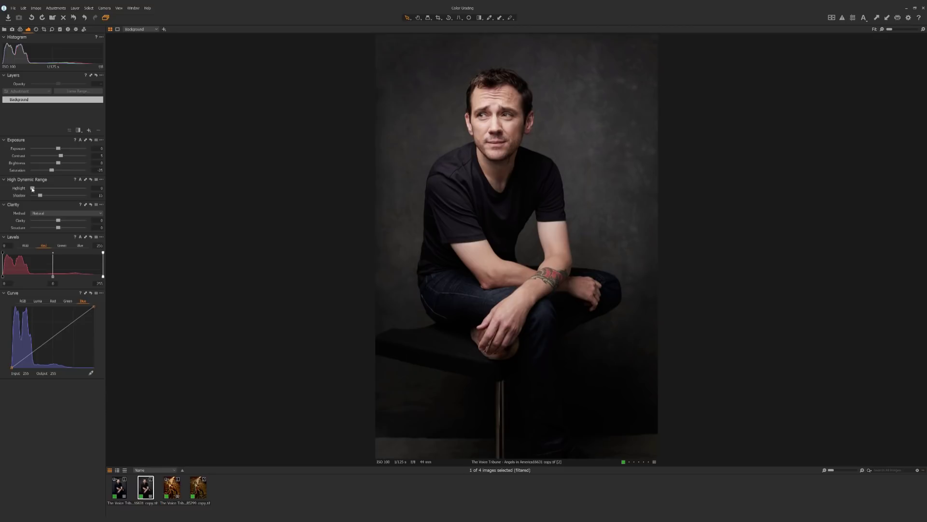
{"action": "left_click_drag", "start_coordinate": [32, 189], "coordinate": [43, 190]}
{"action": "left_click_drag", "start_coordinate": [59, 220], "coordinate": [62, 221]}
Lower the Luma curve's midpoint slightly, and pull down the red curve at a shadow point and a highlight point.
{"action": "left_click", "coordinate": [38, 301]}
{"action": "left_click_drag", "start_coordinate": [52, 338], "coordinate": [53, 341]}
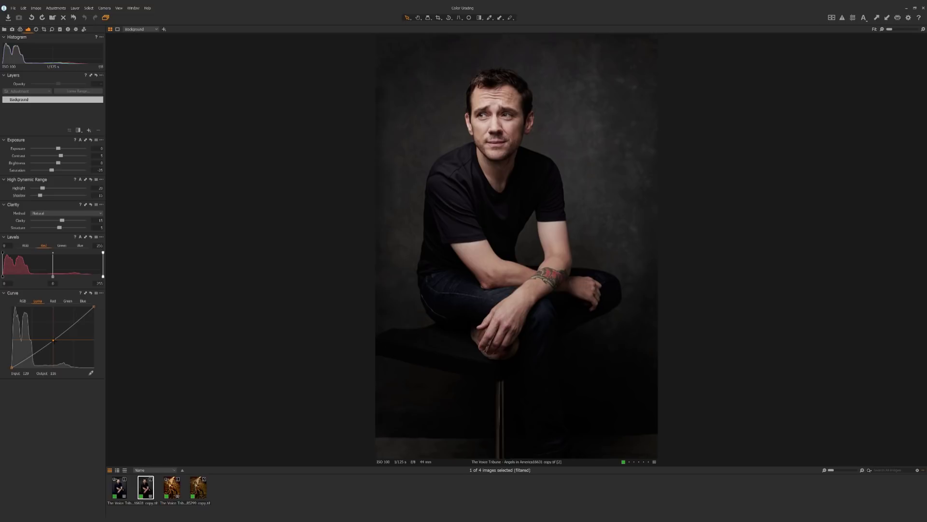
{"action": "left_click", "coordinate": [53, 301]}
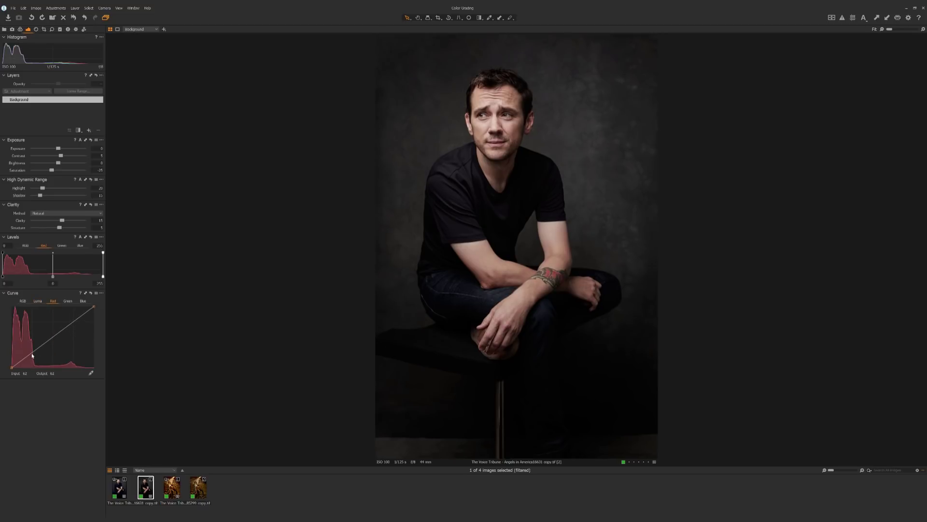
{"action": "left_click_drag", "start_coordinate": [31, 353], "coordinate": [33, 355]}
{"action": "left_click", "coordinate": [75, 323]}
{"action": "left_click_drag", "start_coordinate": [75, 323], "coordinate": [73, 323]}
{"action": "left_click_drag", "start_coordinate": [75, 323], "coordinate": [74, 323]}
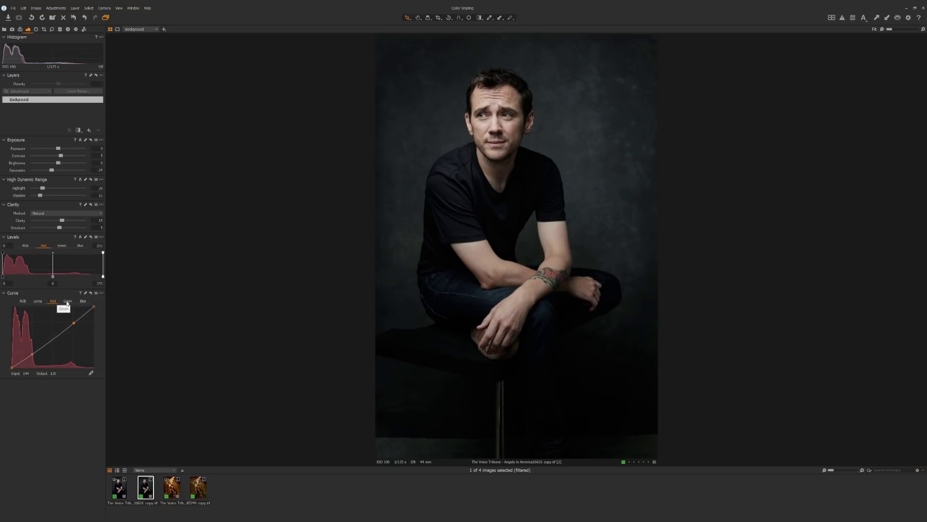
Add shadow and highlight points to the green curve, pulling the shadows down slightly and fine-tuning the highlights.
{"action": "left_click", "coordinate": [67, 301]}
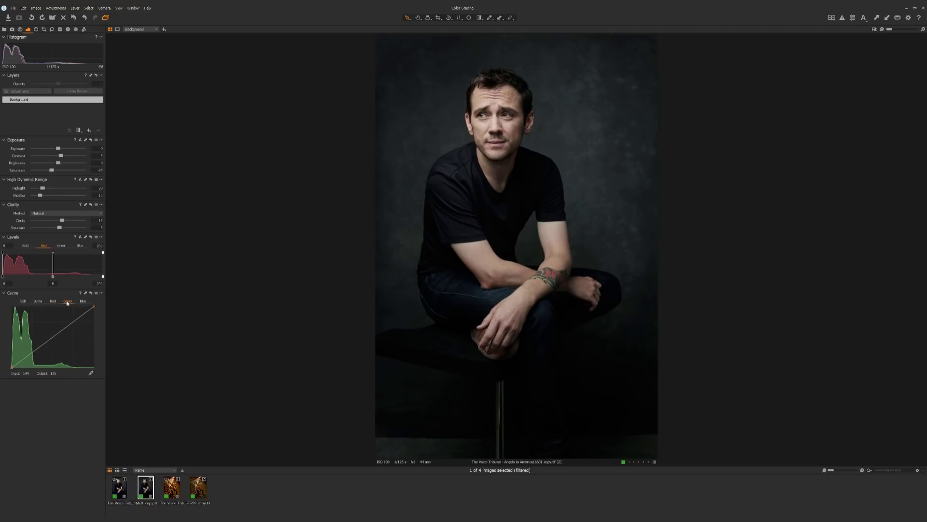
{"action": "left_click", "coordinate": [31, 353]}
{"action": "left_click_drag", "start_coordinate": [32, 352], "coordinate": [31, 354]}
{"action": "left_click", "coordinate": [75, 322]}
{"action": "left_click_drag", "start_coordinate": [75, 323], "coordinate": [73, 321]}
Raise the highlights of the blue curve and pull its shadows down slightly.
{"action": "left_click", "coordinate": [83, 301]}
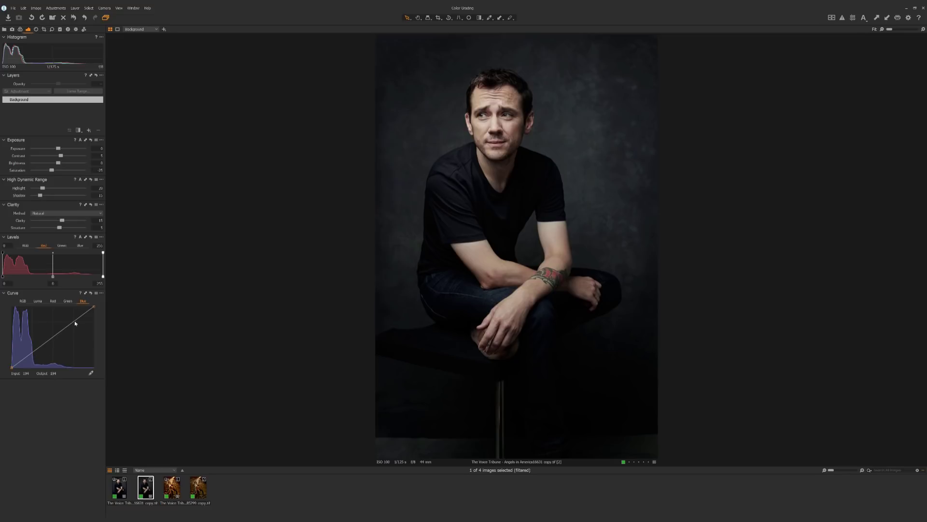
{"action": "left_click_drag", "start_coordinate": [74, 322], "coordinate": [71, 320]}
{"action": "left_click_drag", "start_coordinate": [32, 353], "coordinate": [33, 352]}
{"action": "left_click", "coordinate": [71, 320]}
{"action": "left_click_drag", "start_coordinate": [33, 351], "coordinate": [34, 351]}
Warm the portrait's white balance slightly and shift its tint a little toward green.
{"action": "left_click", "coordinate": [20, 30]}
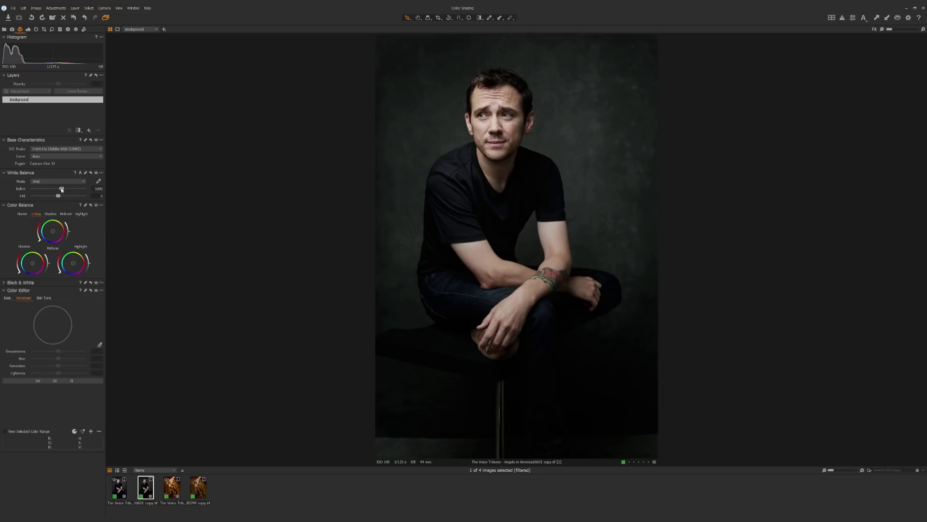
{"action": "mouse_move", "coordinate": [67, 190]}
{"action": "left_mouse_down"}
{"action": "mouse_move", "coordinate": [84, 189]}
{"action": "mouse_move", "coordinate": [59, 191]}
{"action": "left_mouse_up"}
{"action": "left_click_drag", "start_coordinate": [64, 189], "coordinate": [64, 189]}
{"action": "left_click_drag", "start_coordinate": [59, 197], "coordinate": [55, 198]}
In the 3-way color balance, push the shadows toward blue-teal, warm the midtones slightly and nudge the highlights toward teal.
{"action": "left_click_drag", "start_coordinate": [33, 265], "coordinate": [32, 266]}
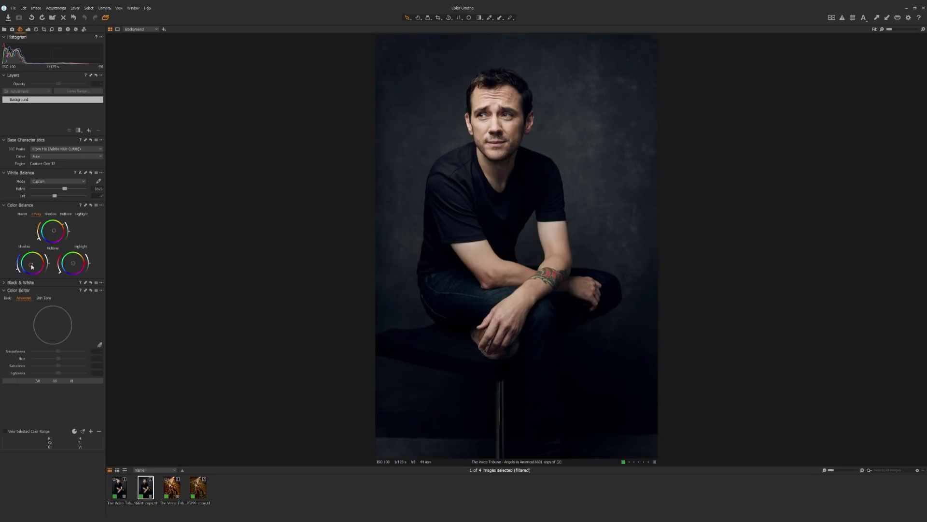
{"action": "left_click_drag", "start_coordinate": [32, 267], "coordinate": [31, 266]}
{"action": "left_click_drag", "start_coordinate": [31, 266], "coordinate": [32, 267]}
{"action": "left_click_drag", "start_coordinate": [74, 265], "coordinate": [72, 265]}
Refine the blue curve by lowering its shadow point slightly and easing back its highlight point.
{"action": "left_click", "coordinate": [28, 29]}
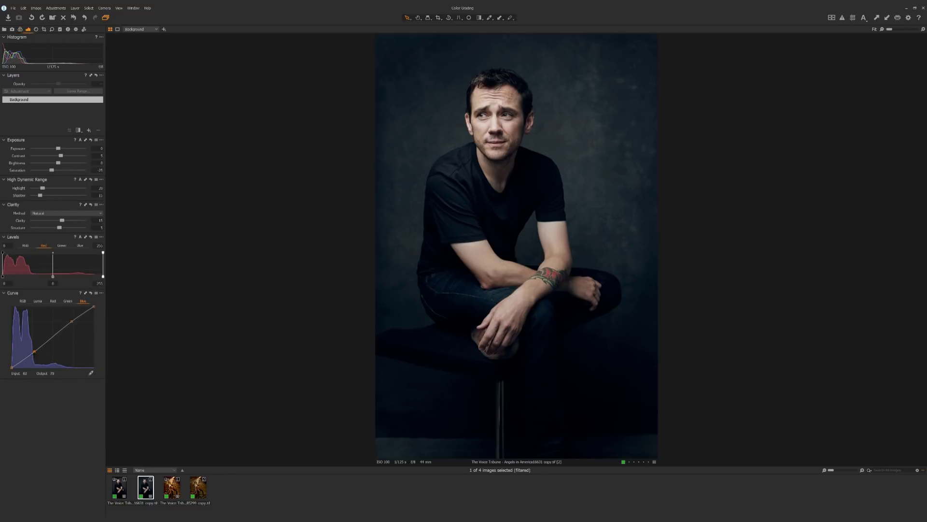
{"action": "left_click_drag", "start_coordinate": [34, 351], "coordinate": [35, 352]}
{"action": "left_click_drag", "start_coordinate": [71, 322], "coordinate": [72, 321]}
Crop the portrait tighter from the lower edge and upper right corner to about 11.77 x 15.69 in.
{"action": "left_click", "coordinate": [36, 31]}
{"action": "left_click", "coordinate": [43, 30]}
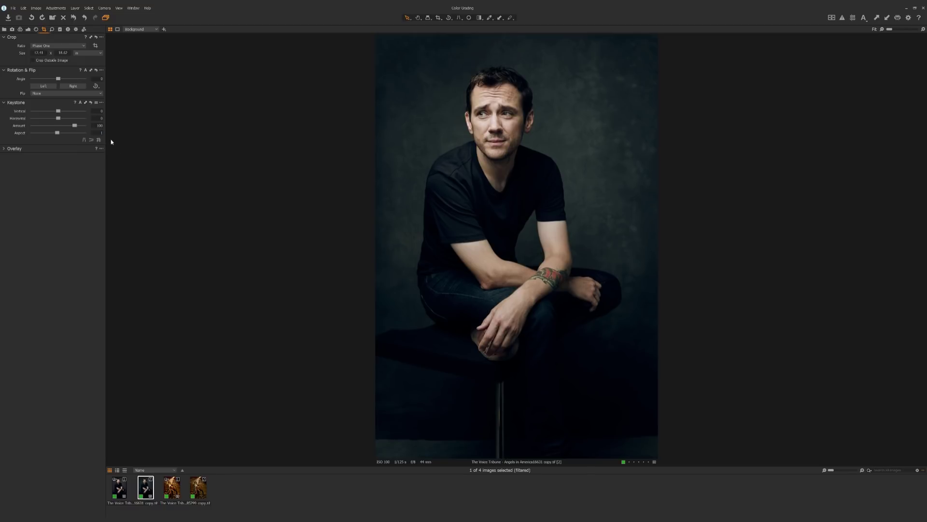
{"action": "left_click", "coordinate": [51, 30]}
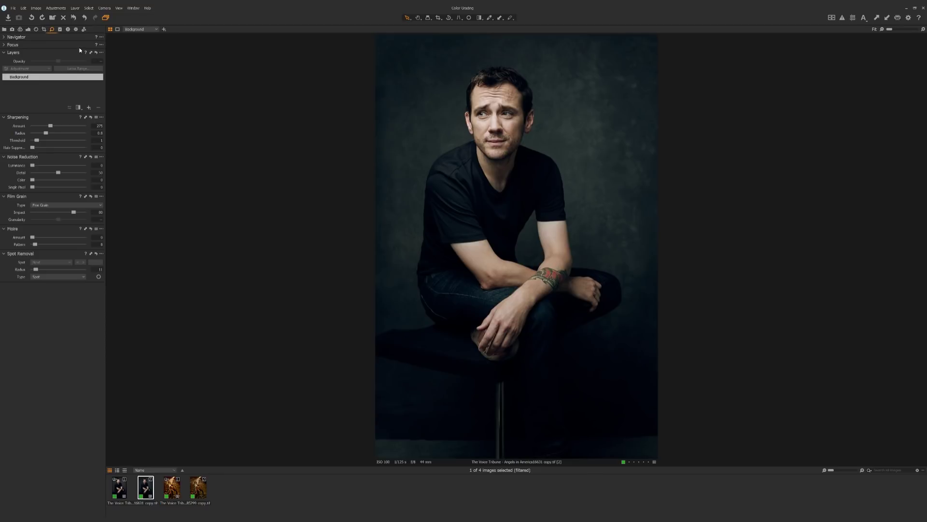
{"action": "left_click", "coordinate": [44, 29]}
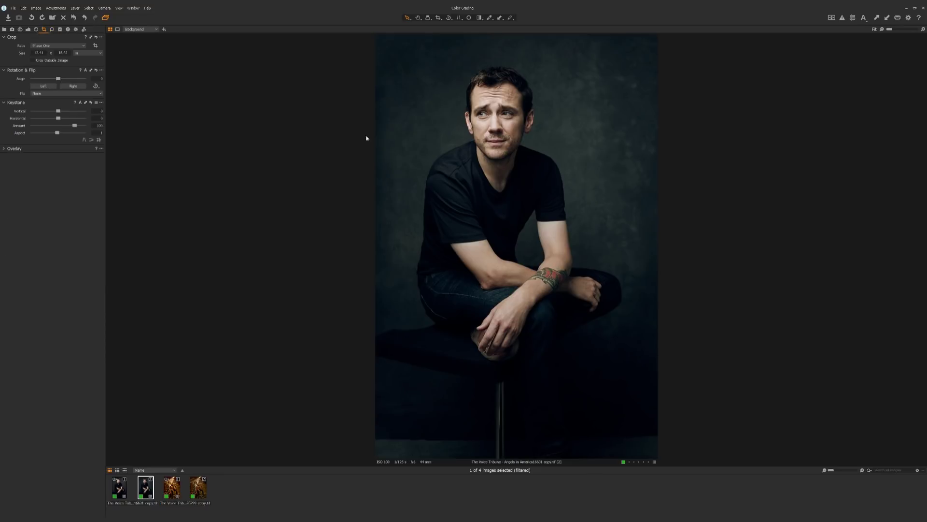
{"action": "left_click", "coordinate": [438, 18]}
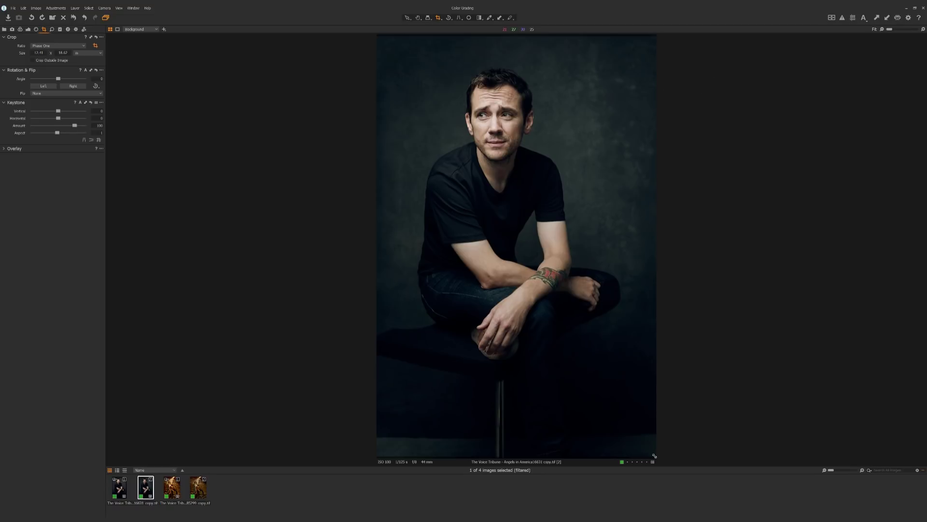
{"action": "left_click_drag", "start_coordinate": [654, 455], "coordinate": [619, 330]}
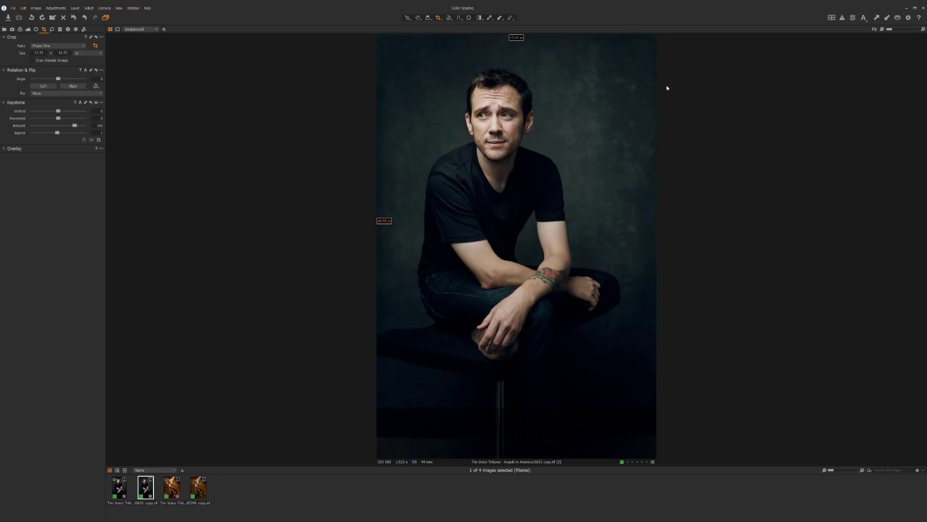
{"action": "left_click_drag", "start_coordinate": [655, 33], "coordinate": [633, 50]}
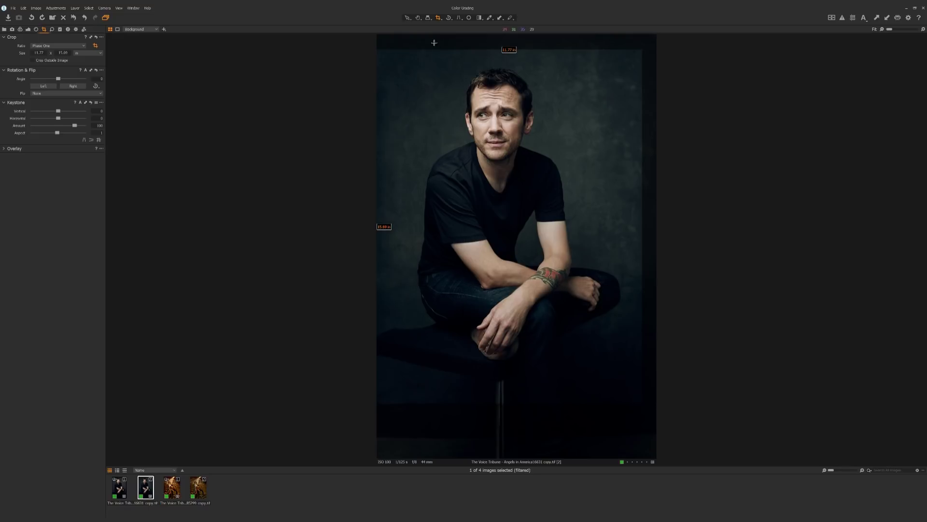
{"action": "left_click", "coordinate": [408, 20]}
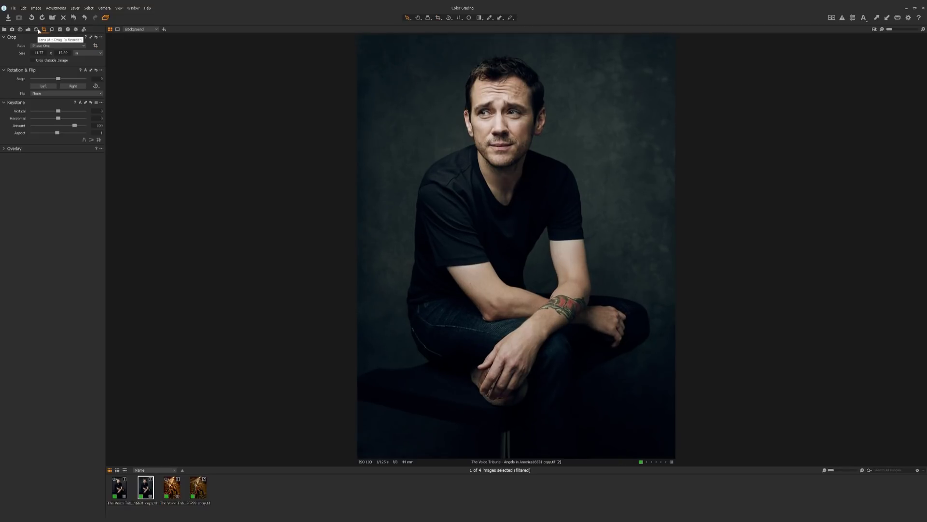
Add a new adjustment layer with a linear gradient mask rising from the portrait's lower edge, and increase its exposure slightly.
{"action": "left_click", "coordinate": [38, 31]}
{"action": "left_click", "coordinate": [28, 29]}
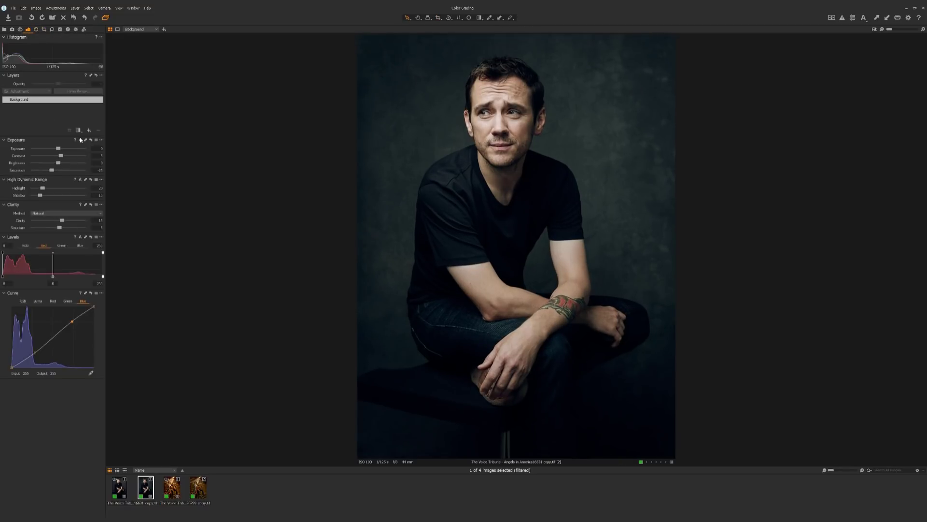
{"action": "left_click", "coordinate": [89, 130]}
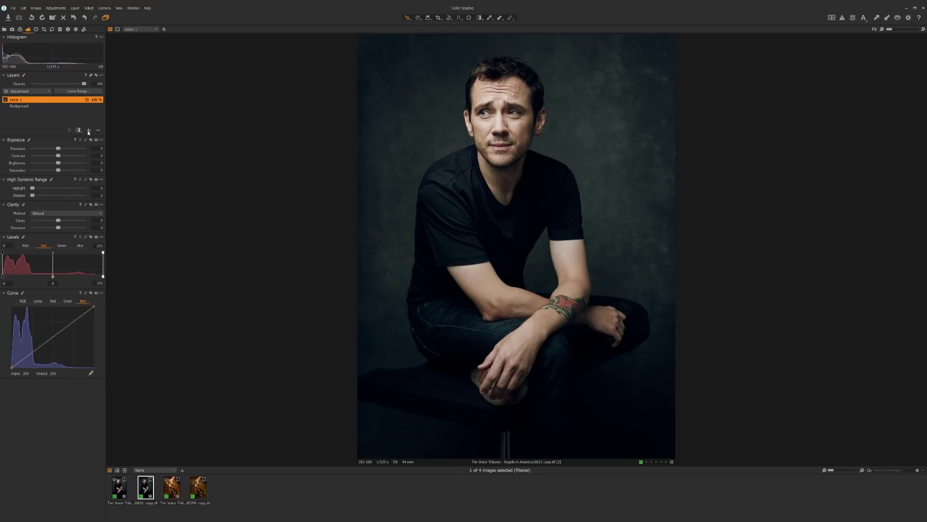
{"action": "left_click", "coordinate": [480, 18]}
{"action": "left_click_drag", "start_coordinate": [522, 456], "coordinate": [522, 241]}
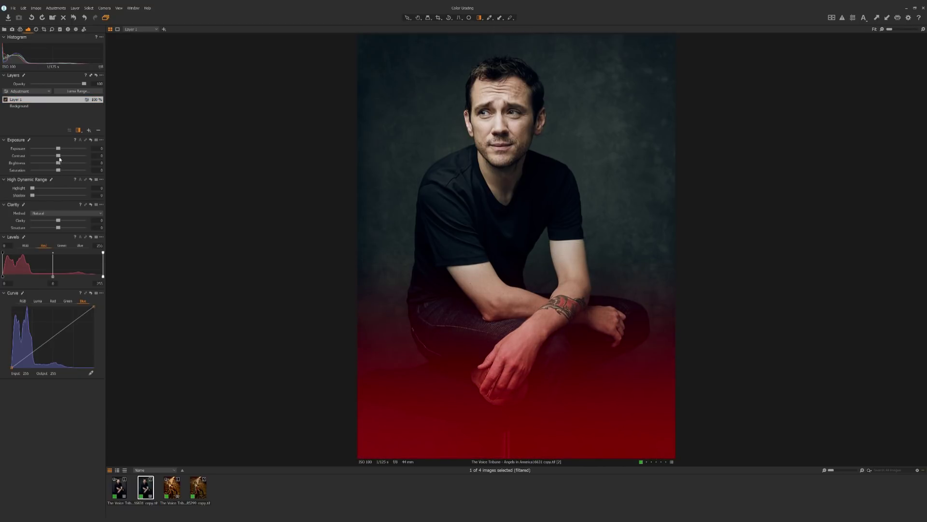
{"action": "left_click_drag", "start_coordinate": [61, 151], "coordinate": [62, 151]}
On the Background layer, lower the shadow point of the green curve slightly.
{"action": "left_click", "coordinate": [22, 106]}
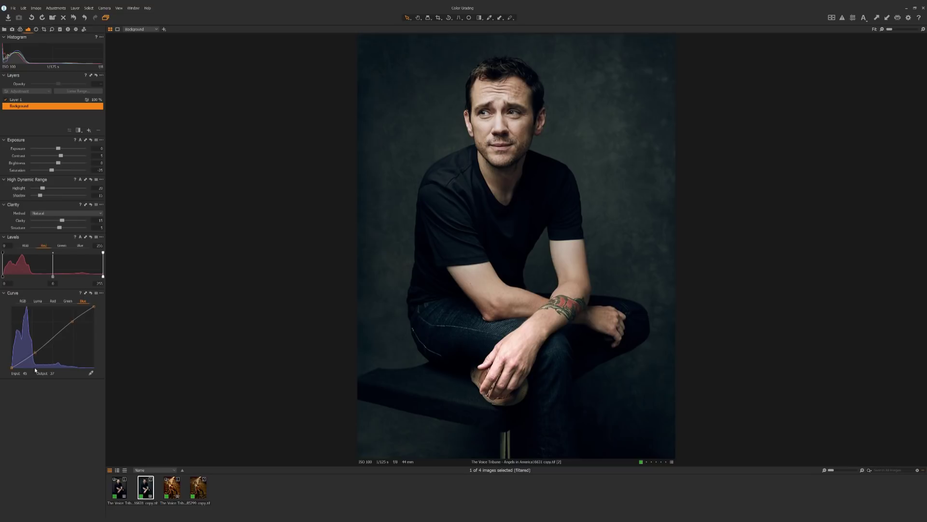
{"action": "left_click", "coordinate": [68, 301]}
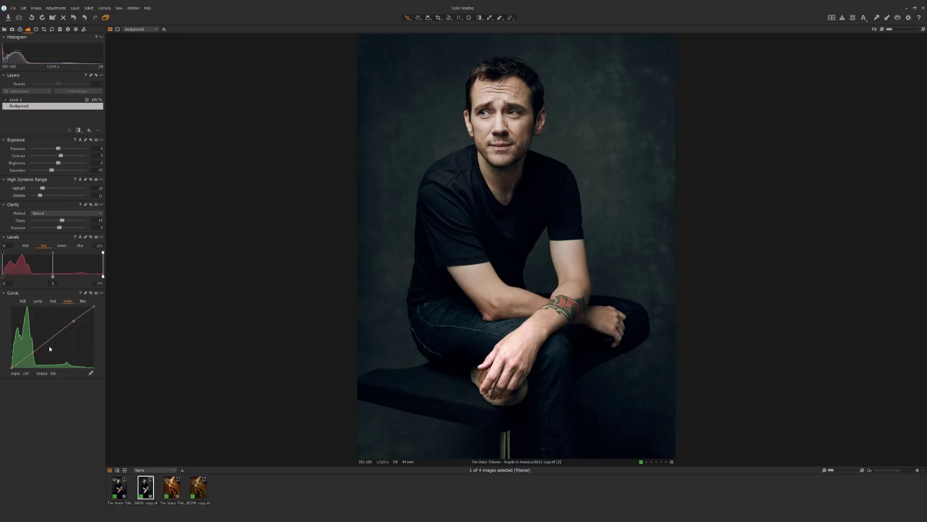
{"action": "left_click_drag", "start_coordinate": [31, 353], "coordinate": [30, 353]}
{"action": "left_click_drag", "start_coordinate": [31, 354], "coordinate": [31, 355]}
Open the ungraded copy of the barn fashion photo, set exposure to -0.1 and contrast to 5, and reduce the saturation.
{"action": "left_click", "coordinate": [172, 487]}
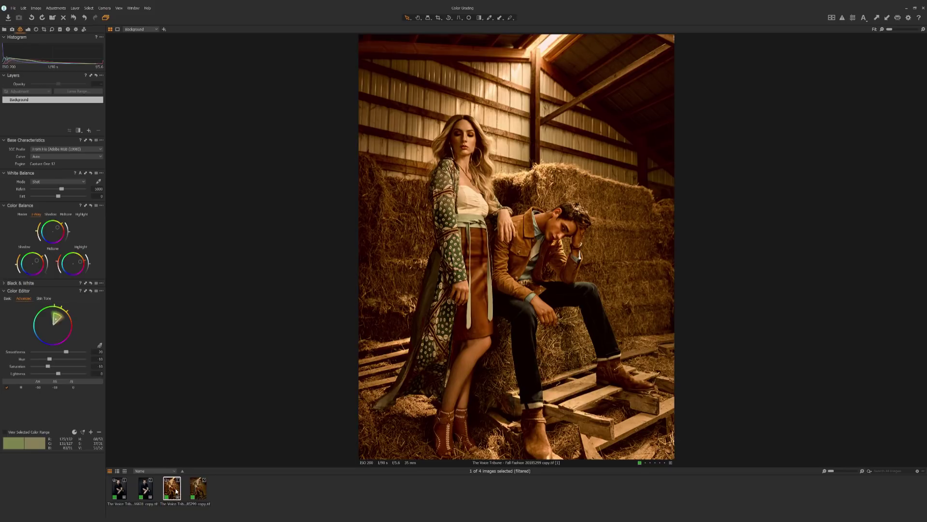
{"action": "left_click", "coordinate": [196, 491]}
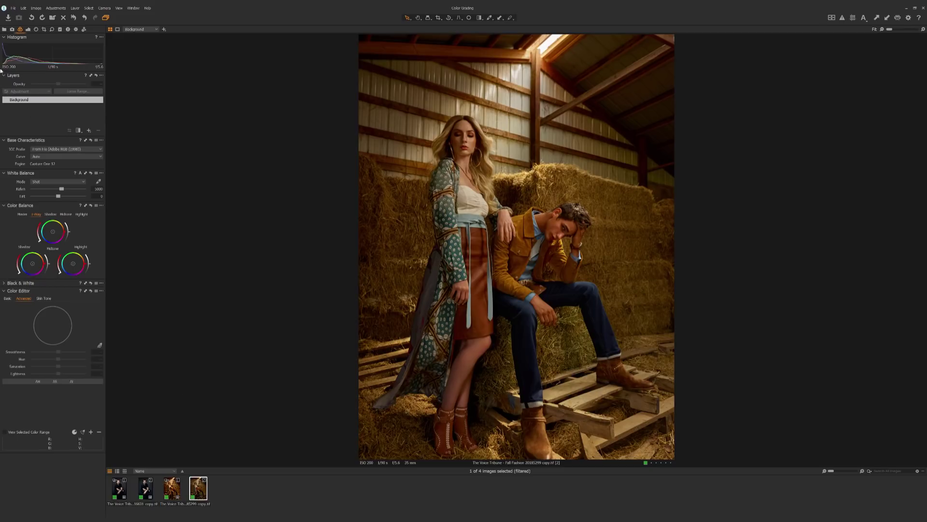
{"action": "left_click", "coordinate": [27, 30]}
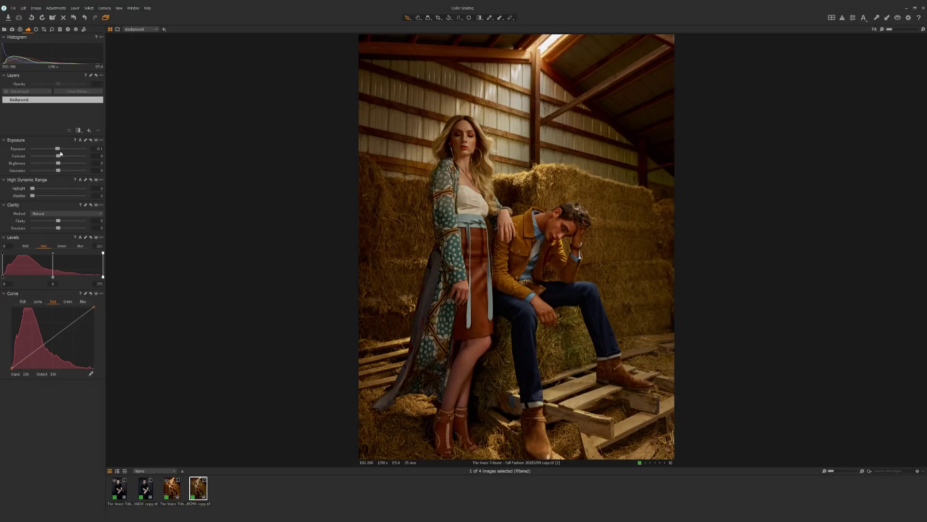
{"action": "left_click_drag", "start_coordinate": [63, 157], "coordinate": [63, 158]}
{"action": "left_click_drag", "start_coordinate": [59, 171], "coordinate": [53, 174]}
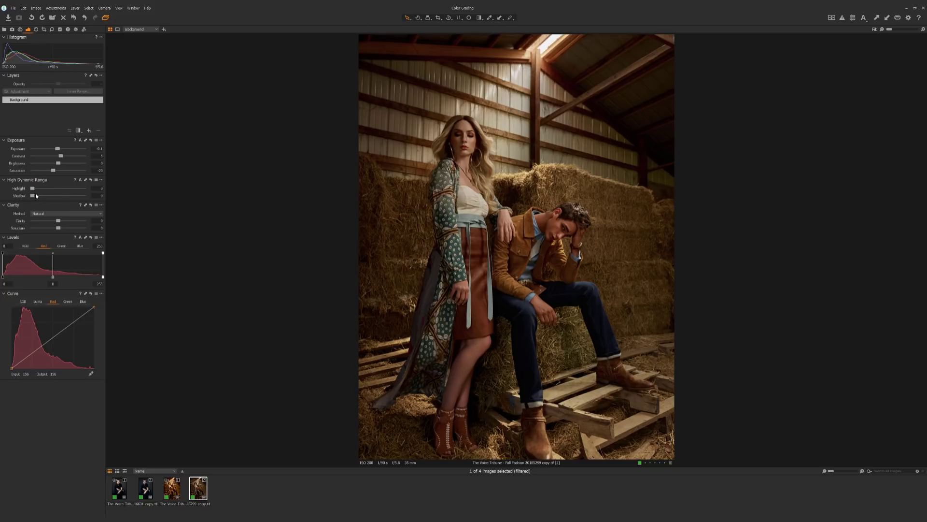
Set the barn photo's shadow recovery to 10, clarity to 20 and structure to 10.
{"action": "scroll", "coordinate": [40, 198], "scroll_direction": "up", "scroll_amount": 1}
{"action": "scroll", "coordinate": [40, 198], "scroll_direction": "up", "scroll_amount": 2}
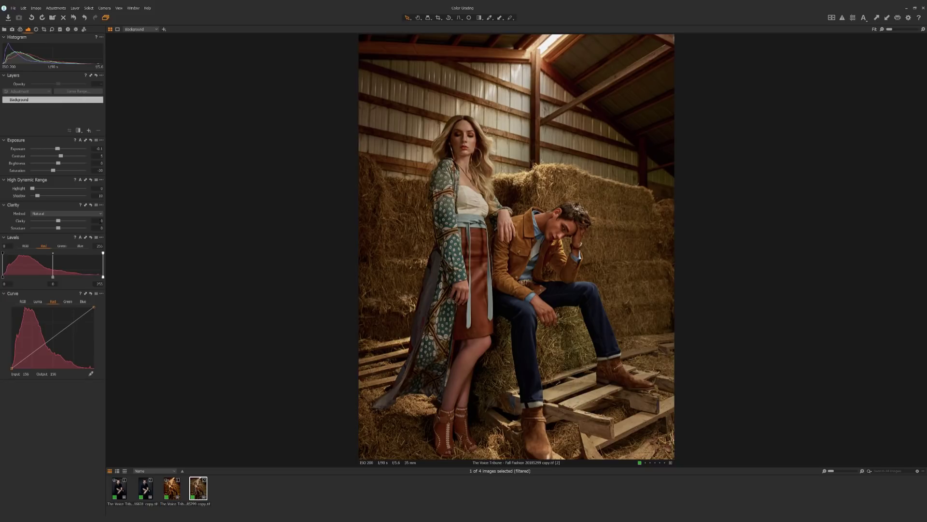
{"action": "key", "text": "Return"}
{"action": "type", "text": "10"}
{"action": "key", "text": "Return"}
Lift the black point of the Luma curve to give the barn photo faded shadows.
{"action": "left_click", "coordinate": [38, 302]}
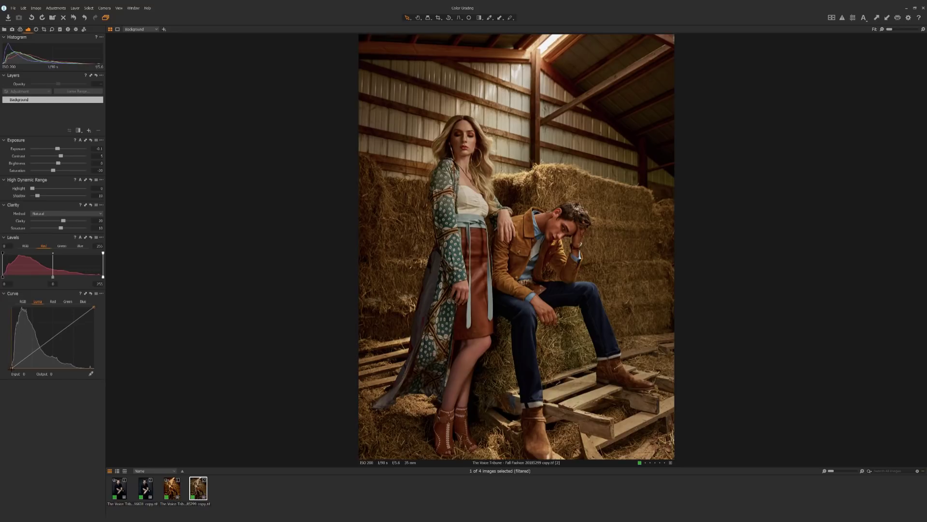
{"action": "left_click_drag", "start_coordinate": [12, 368], "coordinate": [12, 364]}
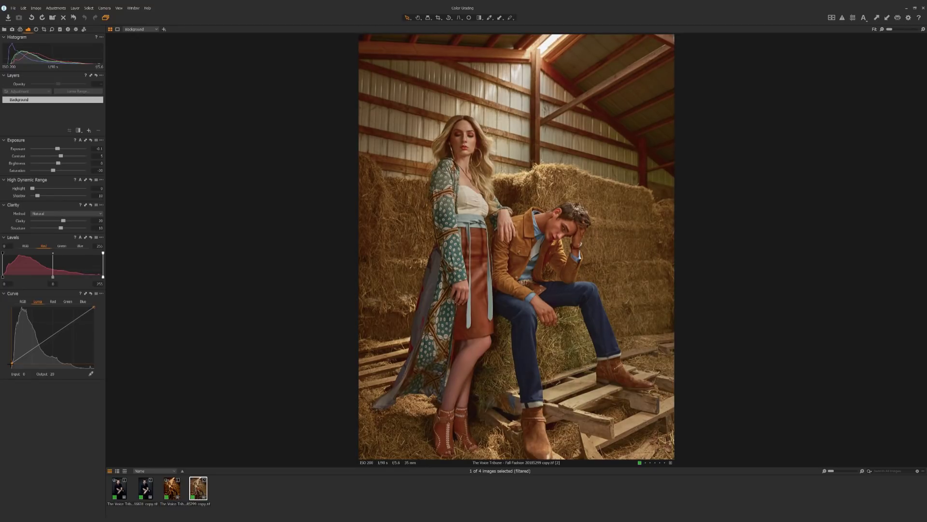
{"action": "left_click_drag", "start_coordinate": [11, 363], "coordinate": [12, 364]}
Pull down the shadows of the green curve and add a highlight point to bring its highlights back up.
{"action": "left_click", "coordinate": [53, 302]}
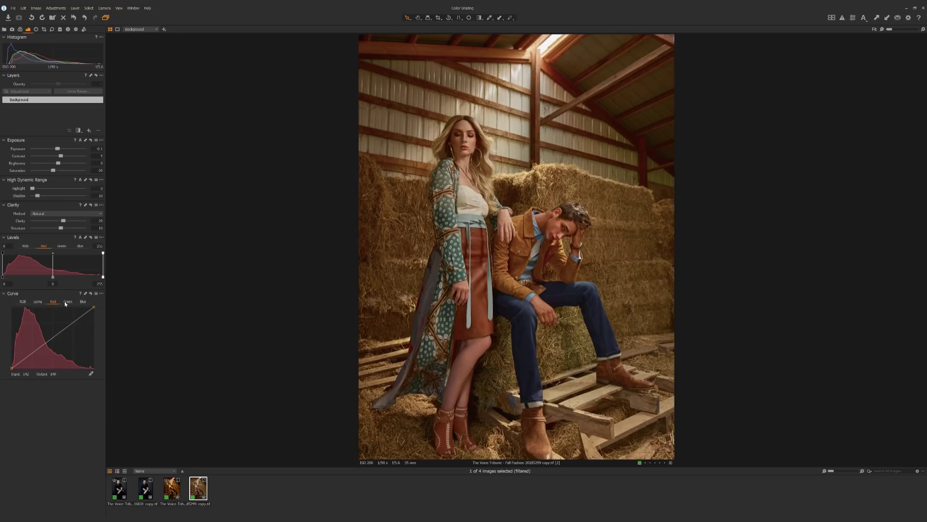
{"action": "left_click", "coordinate": [67, 302]}
{"action": "left_click_drag", "start_coordinate": [32, 355], "coordinate": [34, 355]}
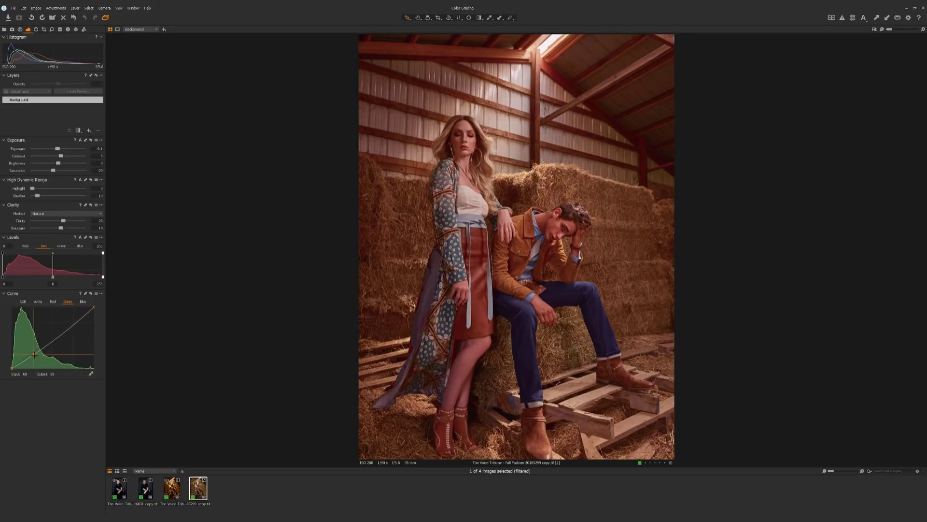
{"action": "left_click_drag", "start_coordinate": [75, 325], "coordinate": [73, 322]}
Lower the shadows of the blue curve and add a point to control its highlights.
{"action": "left_click", "coordinate": [83, 301]}
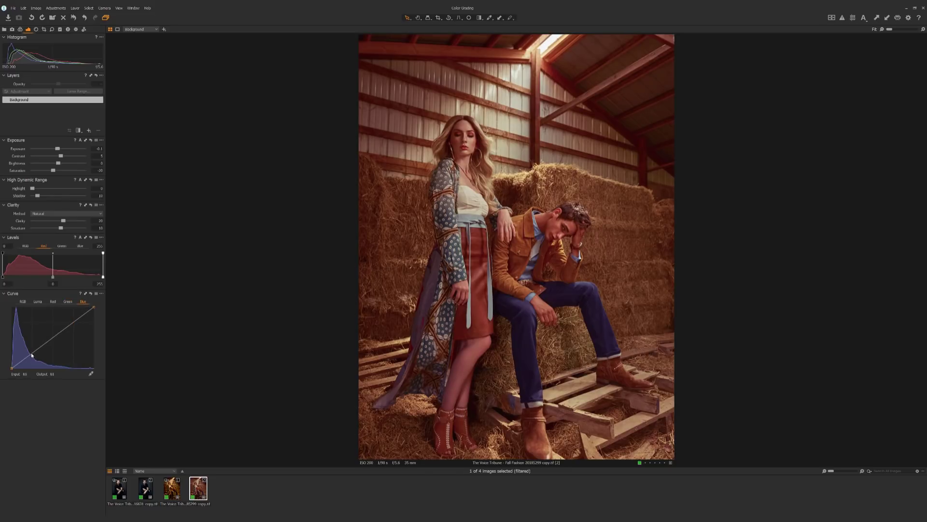
{"action": "left_click_drag", "start_coordinate": [31, 355], "coordinate": [33, 356]}
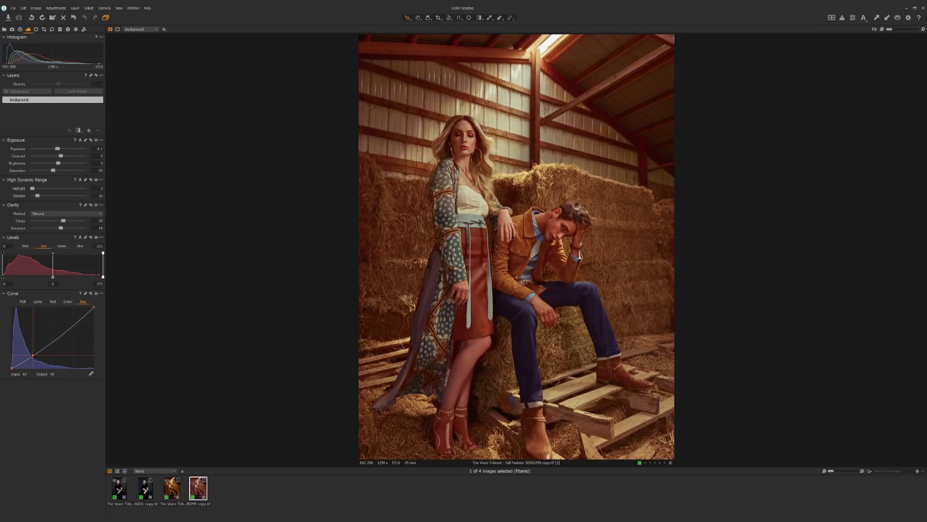
{"action": "left_click", "coordinate": [74, 324]}
{"action": "left_click_drag", "start_coordinate": [32, 355], "coordinate": [34, 356]}
{"action": "left_click_drag", "start_coordinate": [33, 356], "coordinate": [33, 356]}
In the 3-way color balance, push the barn photo's midtones, shadows and highlights toward a warm yellow-orange.
{"action": "left_click", "coordinate": [20, 28]}
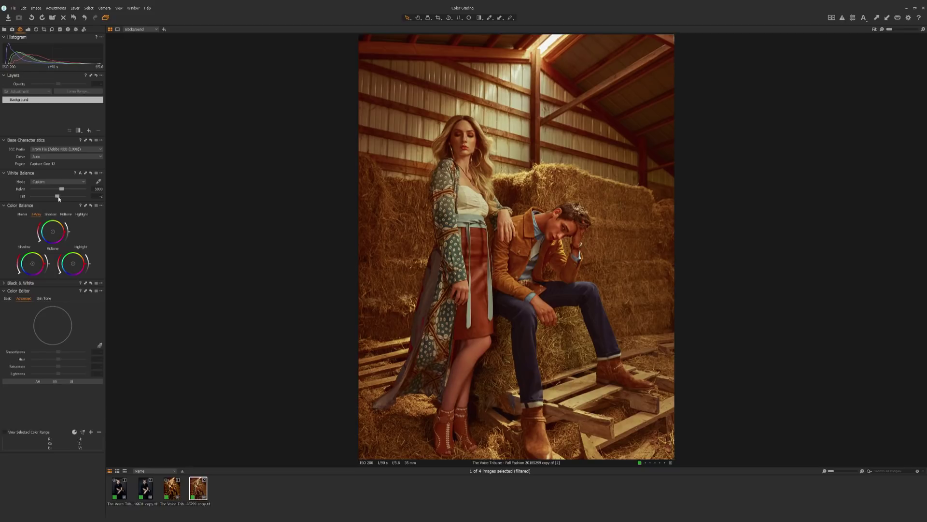
{"action": "left_click_drag", "start_coordinate": [58, 198], "coordinate": [59, 197]}
{"action": "left_click_drag", "start_coordinate": [55, 232], "coordinate": [56, 231]}
{"action": "left_click_drag", "start_coordinate": [33, 264], "coordinate": [36, 263]}
{"action": "left_click_drag", "start_coordinate": [74, 265], "coordinate": [77, 262]}
{"action": "left_click_drag", "start_coordinate": [17, 269], "coordinate": [38, 238]}
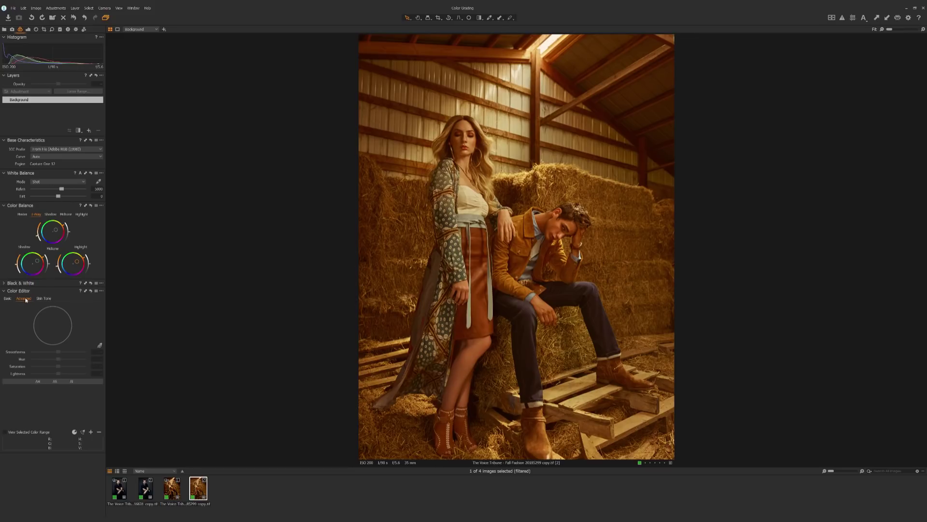
Pick the pale barn wall color behind the couple for an advanced color edit and lower that range's saturation.
{"action": "left_click", "coordinate": [100, 345]}
{"action": "left_click", "coordinate": [505, 121]}
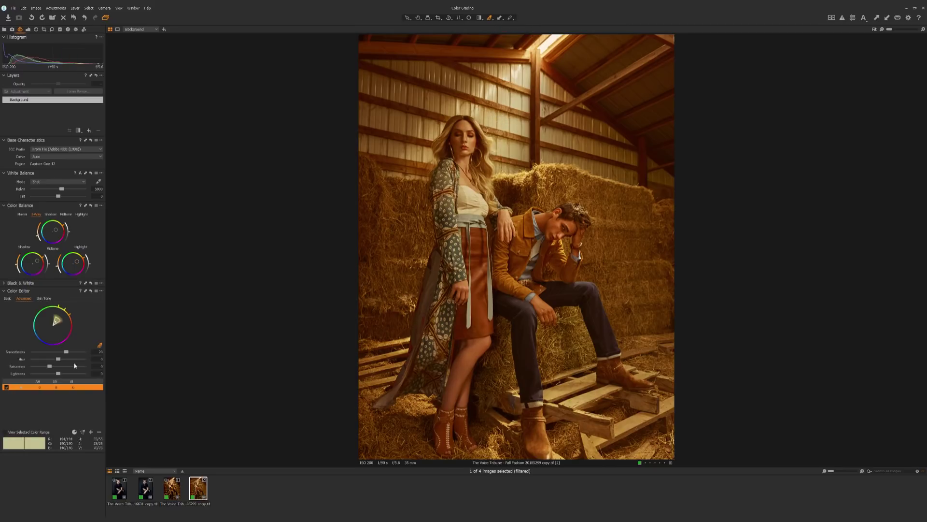
{"action": "left_click_drag", "start_coordinate": [50, 366], "coordinate": [51, 361]}
Set the keystone aspect to 1 to slightly stretch the figures in the barn photo.
{"action": "left_click", "coordinate": [44, 29]}
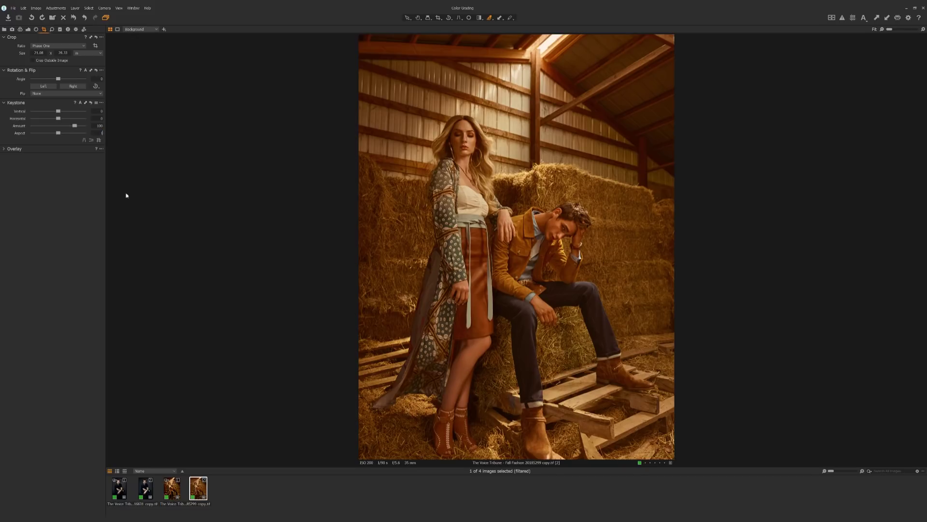
{"action": "type", "text": "1"}
{"action": "key", "text": "Return"}
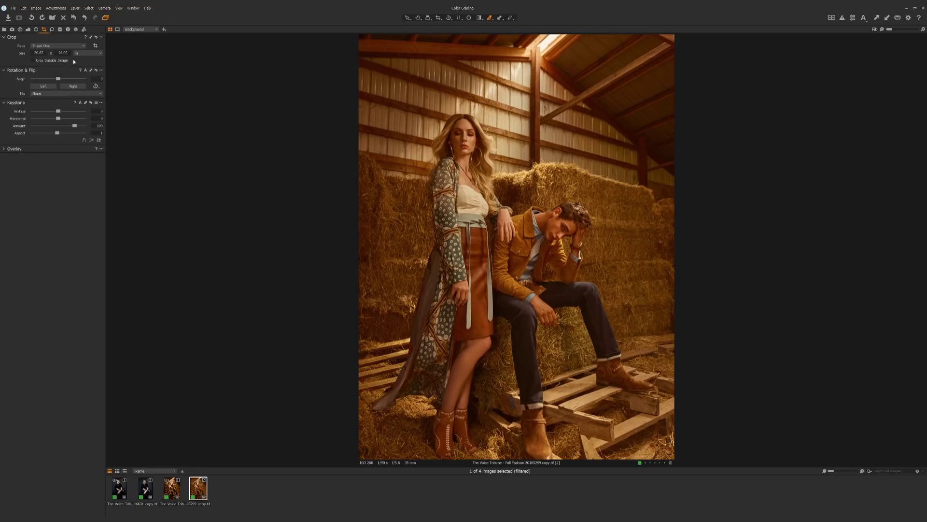
Choose a film grain type for the barn photo and raise the grain impact.
{"action": "left_click", "coordinate": [53, 30]}
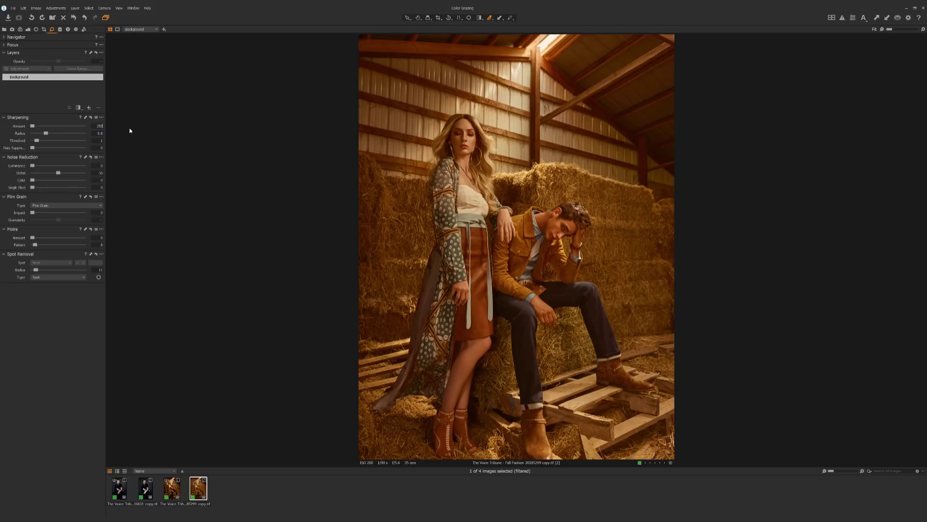
{"action": "left_click", "coordinate": [75, 206]}
{"action": "left_click", "coordinate": [36, 214]}
{"action": "left_click_drag", "start_coordinate": [36, 213], "coordinate": [59, 213]}
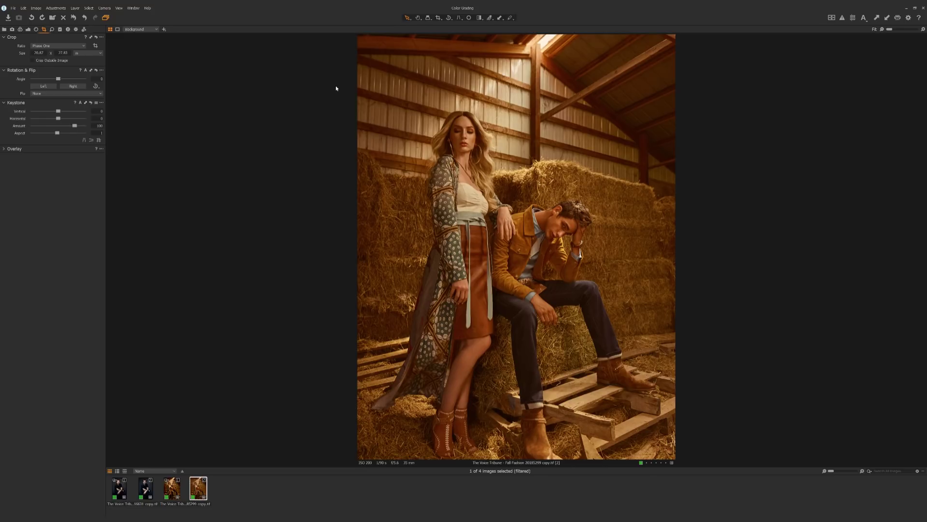
Lower the black point of the Luma curve to an output of about 7 to deepen the faded shadows.
{"action": "left_click", "coordinate": [28, 30]}
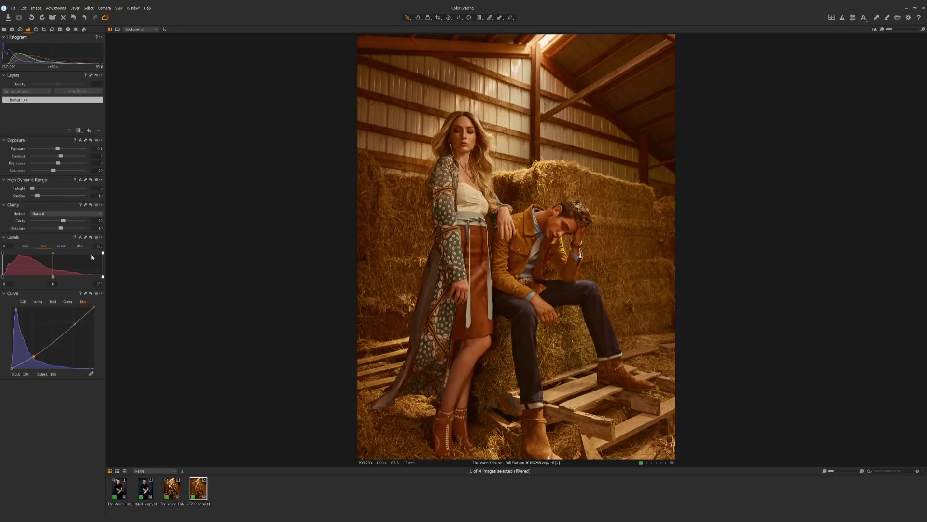
{"action": "left_click", "coordinate": [38, 302]}
{"action": "left_click_drag", "start_coordinate": [12, 364], "coordinate": [12, 367]}
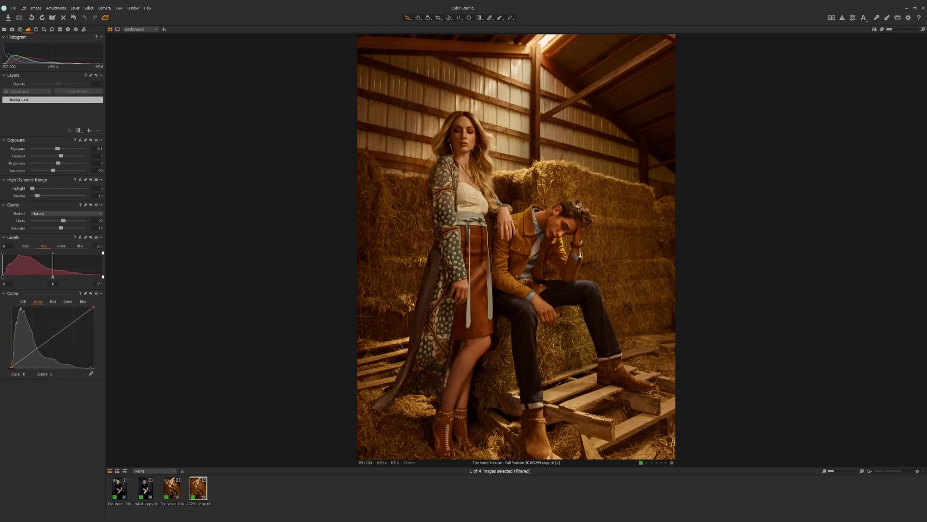
{"action": "left_click_drag", "start_coordinate": [12, 367], "coordinate": [11, 366]}
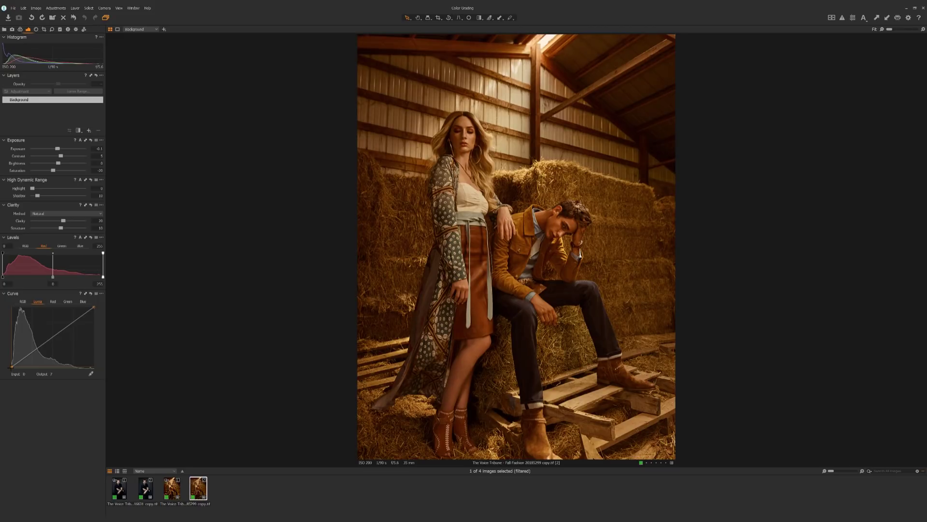